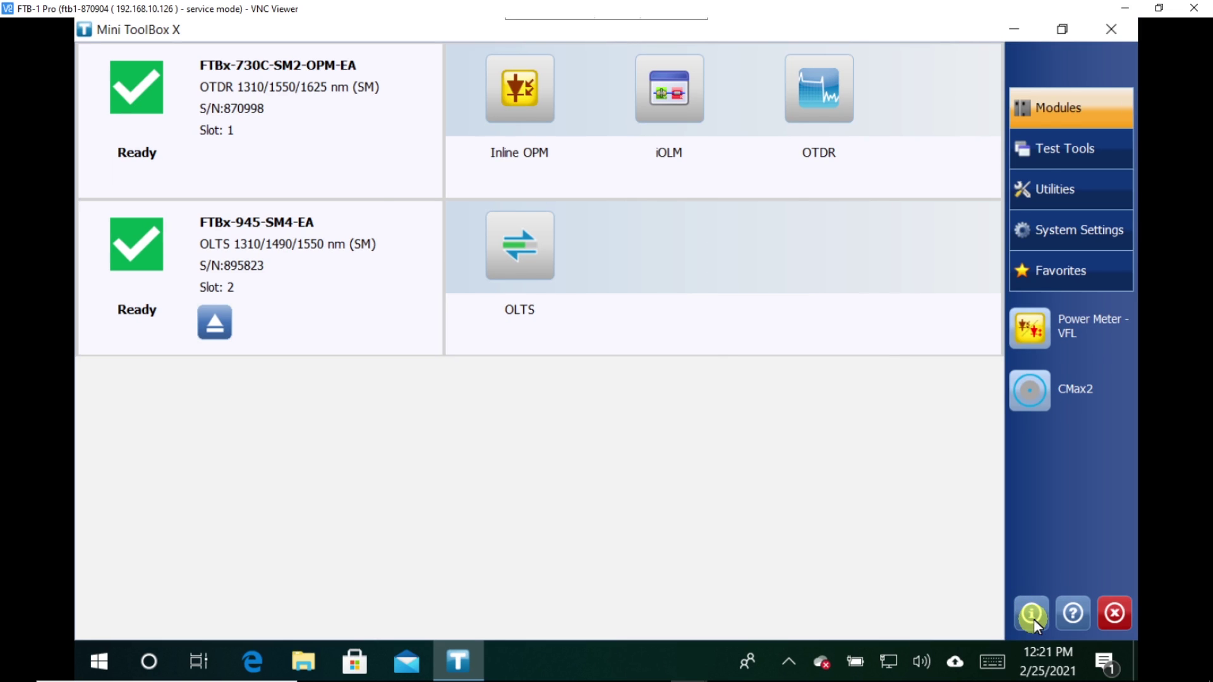
Read the Ethernet IP address 192.168.10.126 in the Platform system information, then close it
{"action": "left_click", "coordinate": [1032, 614]}
{"action": "left_click", "coordinate": [419, 163]}
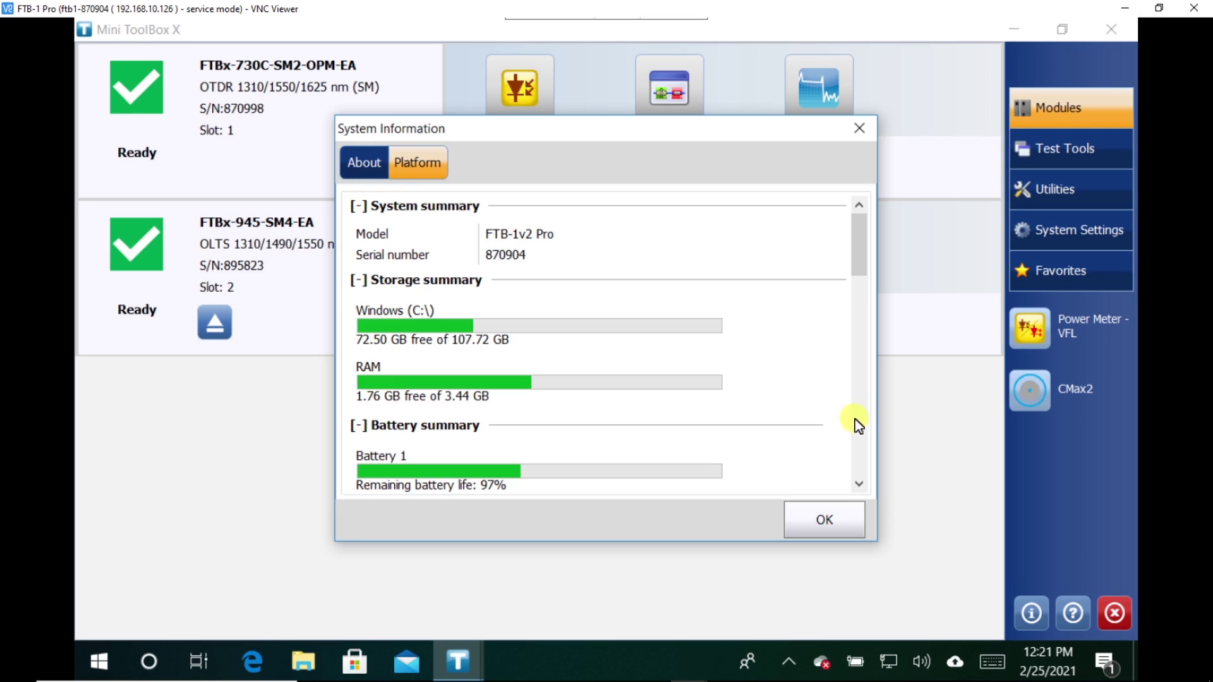
{"action": "left_click", "coordinate": [860, 486]}
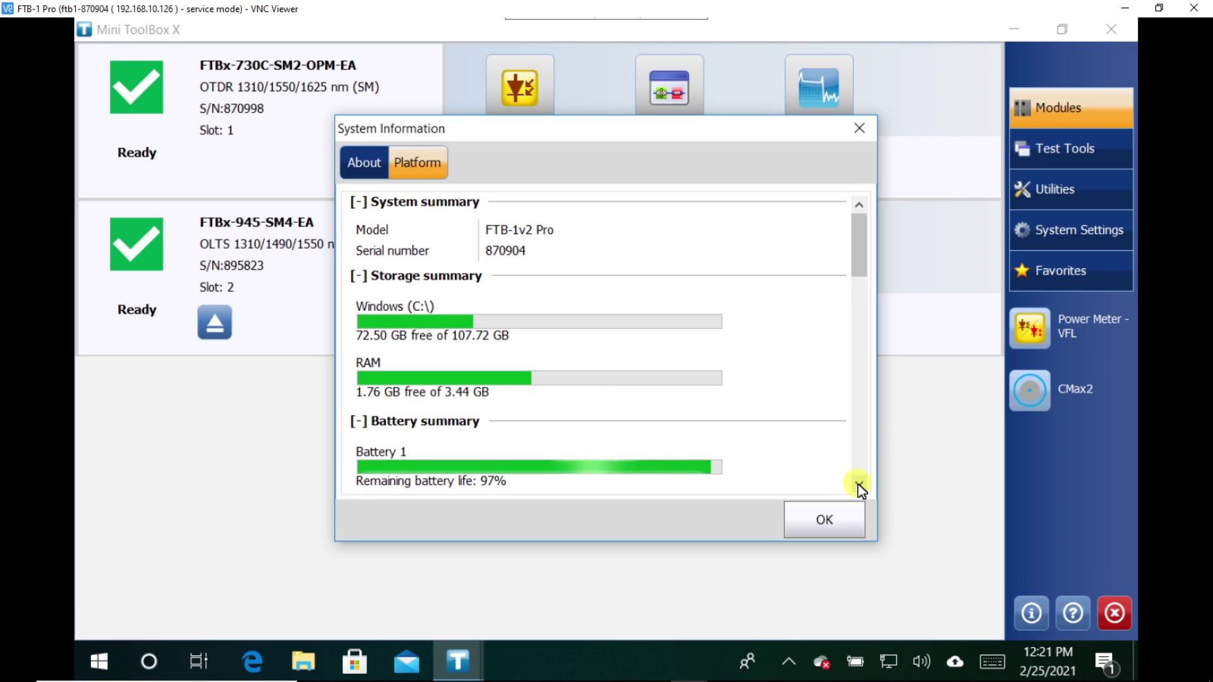
{"action": "left_click", "coordinate": [859, 485]}
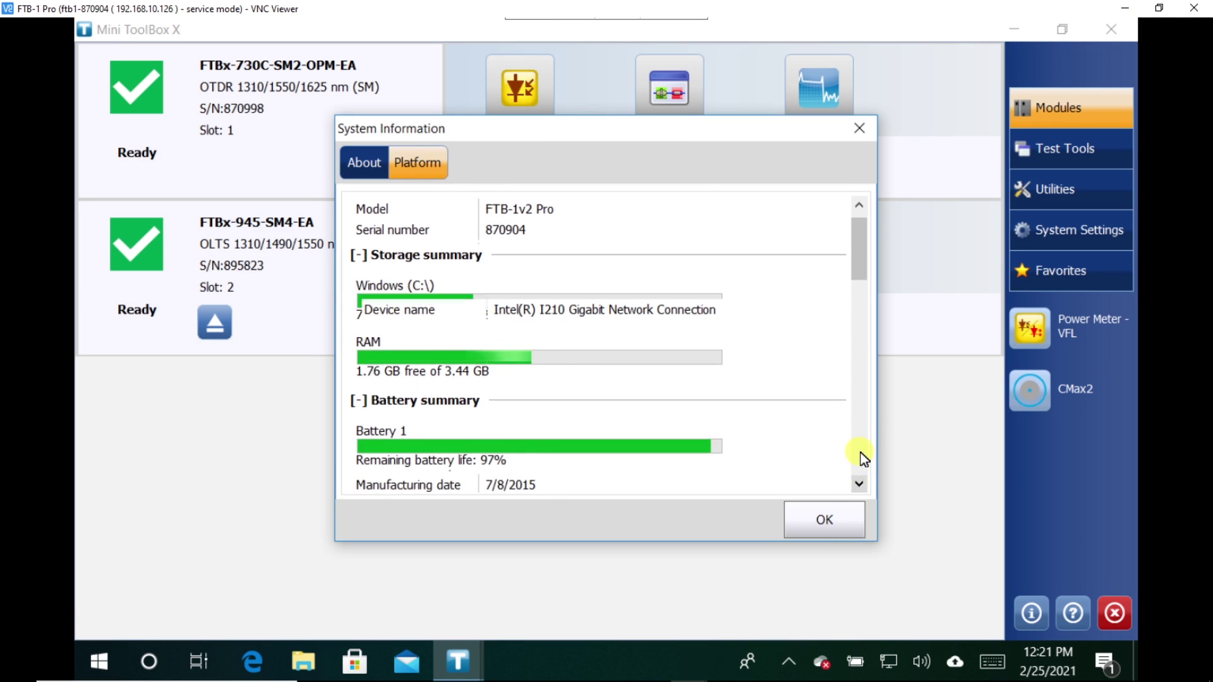
{"action": "left_click", "coordinate": [863, 458]}
{"action": "mouse_move", "coordinate": [861, 329]}
{"action": "left_mouse_down"}
{"action": "mouse_move", "coordinate": [862, 391]}
{"action": "mouse_move", "coordinate": [860, 290]}
{"action": "mouse_move", "coordinate": [862, 330]}
{"action": "left_mouse_up"}
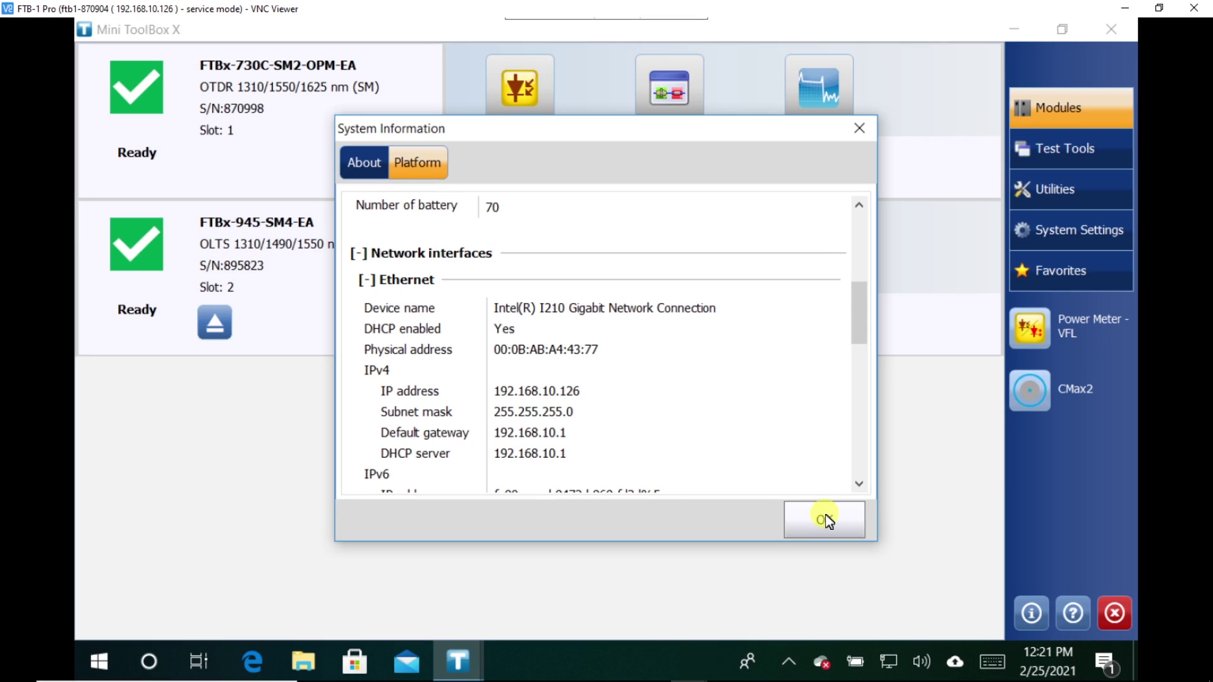
{"action": "left_click", "coordinate": [824, 519]}
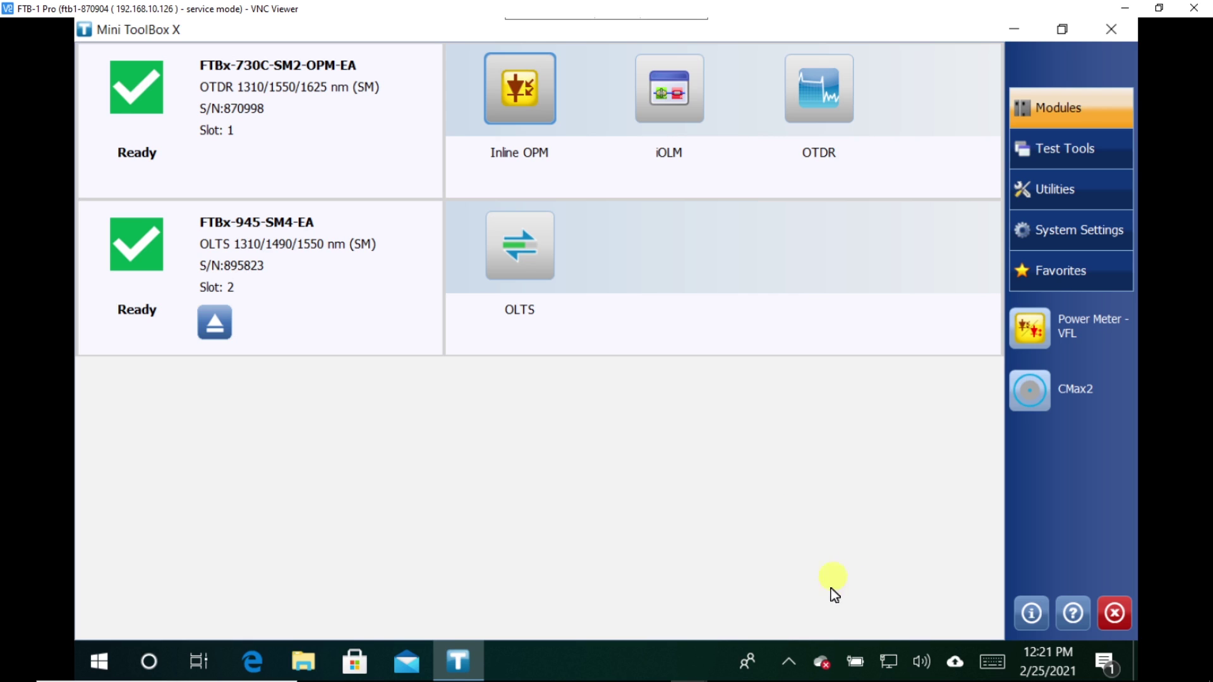
Check the hidden tray icons, then search Windows for 'ultra' to find UltraVNC Server, and dismiss the search
{"action": "left_click", "coordinate": [787, 660]}
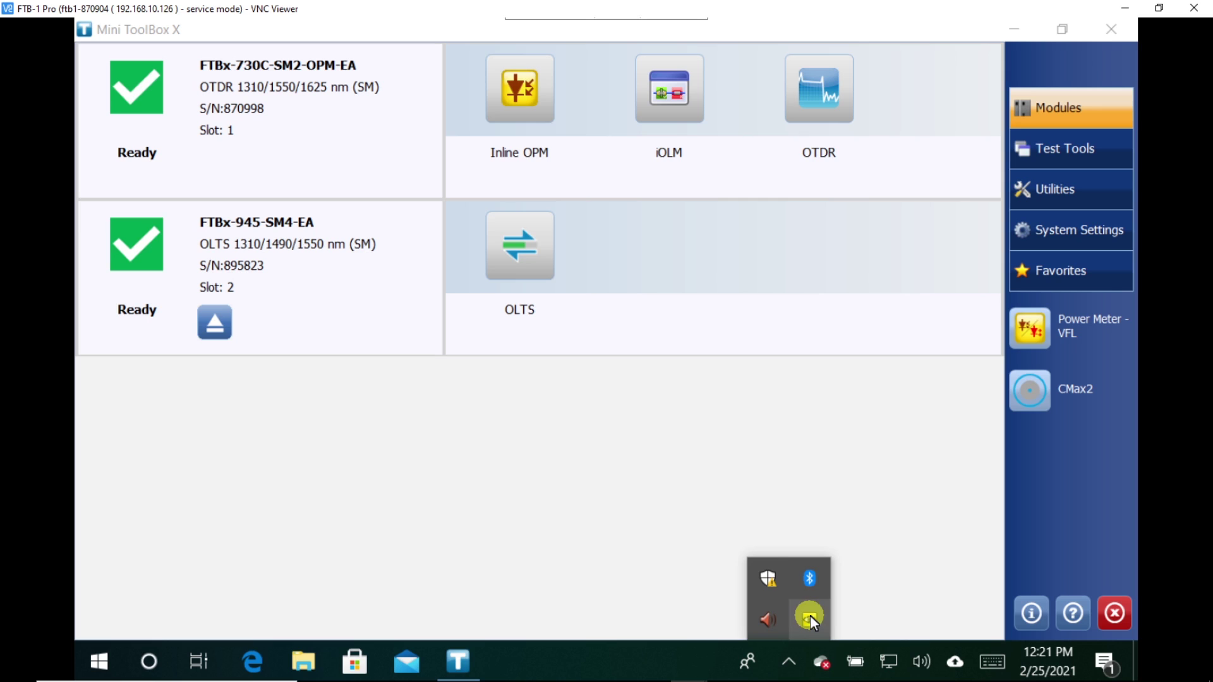
{"action": "left_click", "coordinate": [433, 522]}
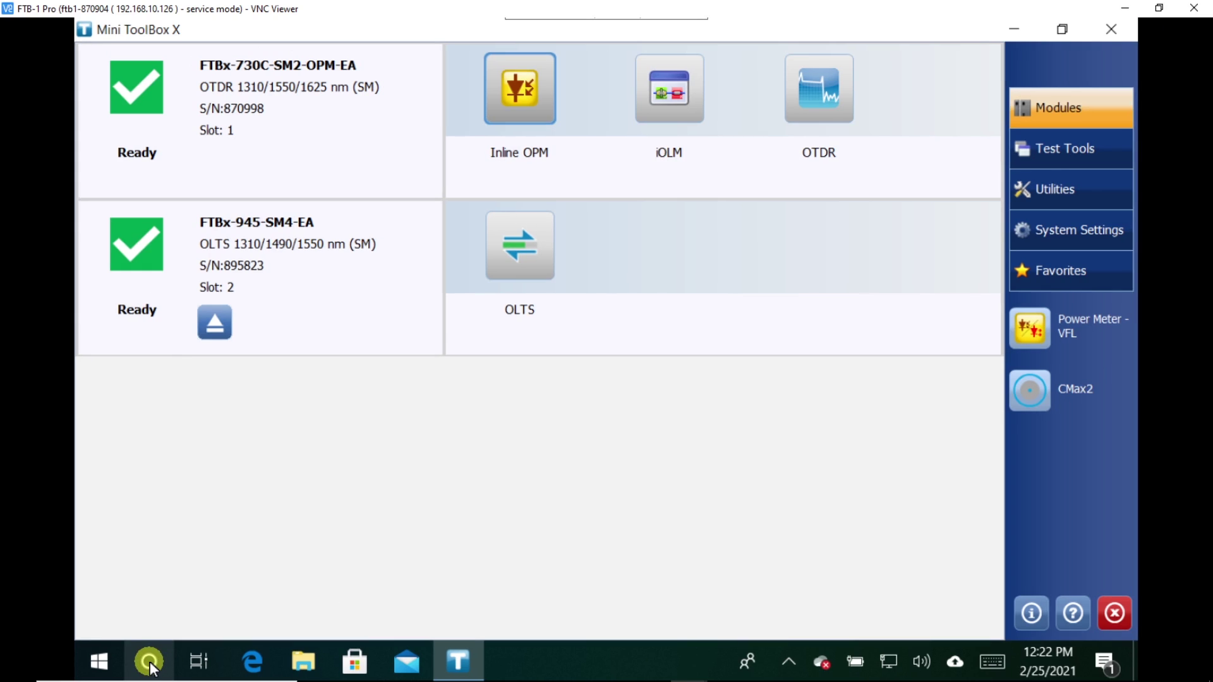
{"action": "left_click", "coordinate": [150, 663]}
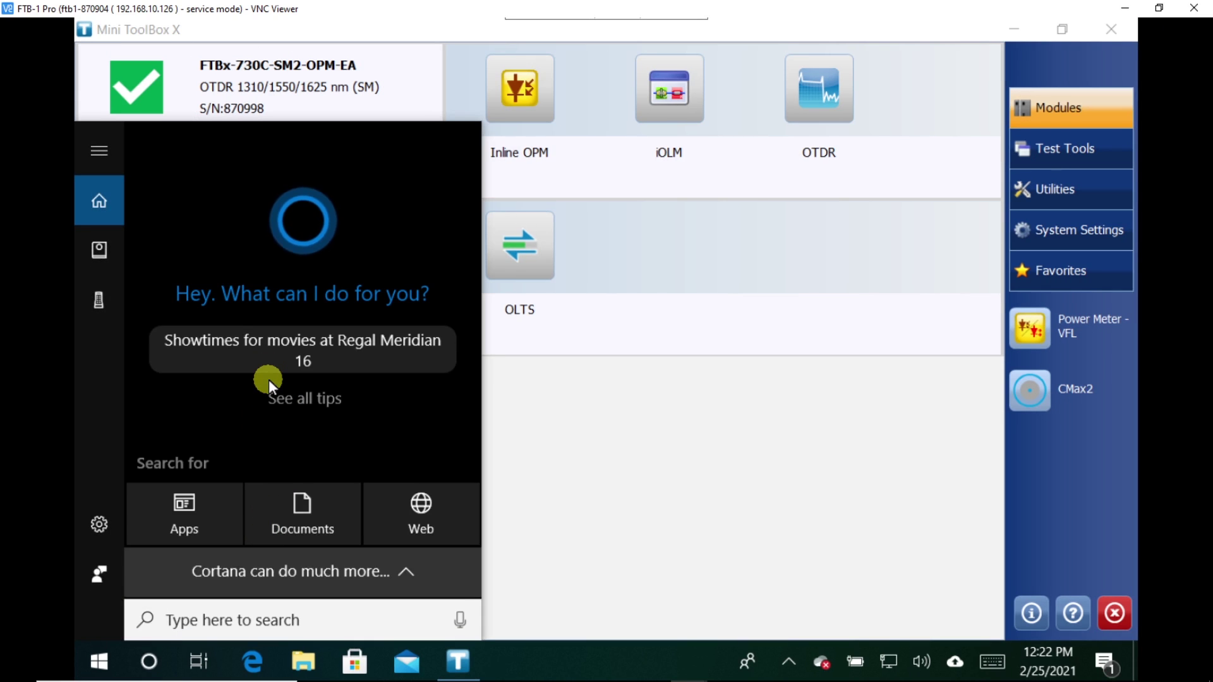
{"action": "type", "text": "ultra"}
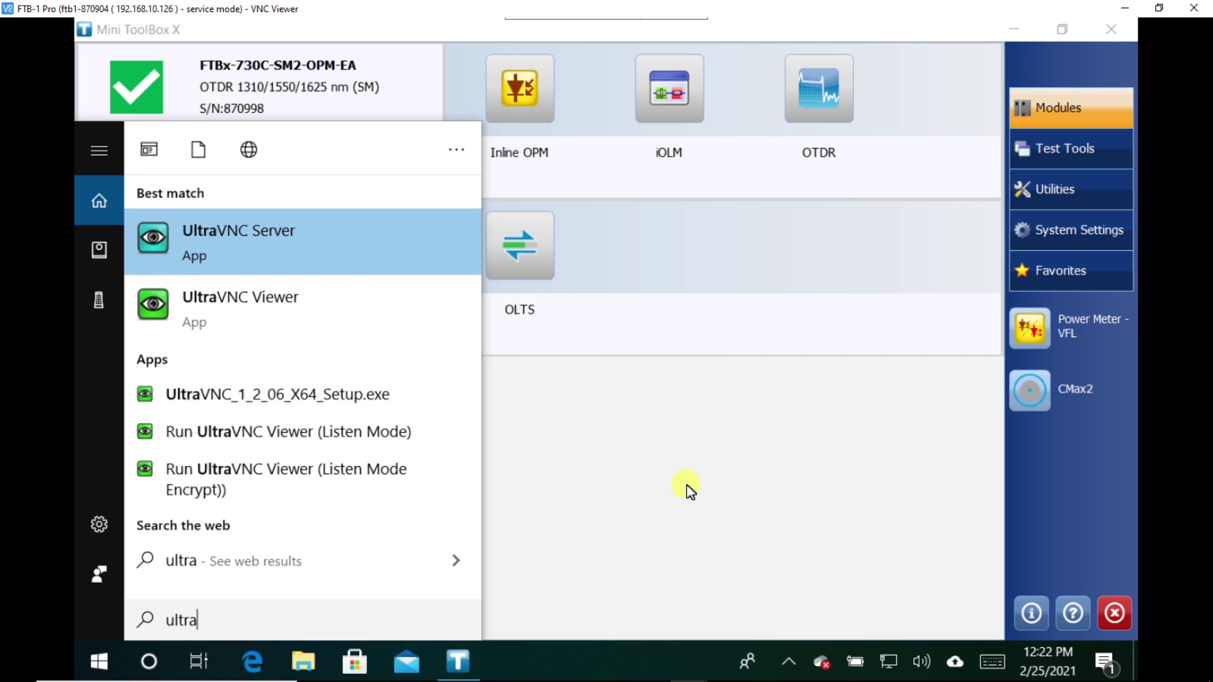
{"action": "left_click", "coordinate": [657, 470]}
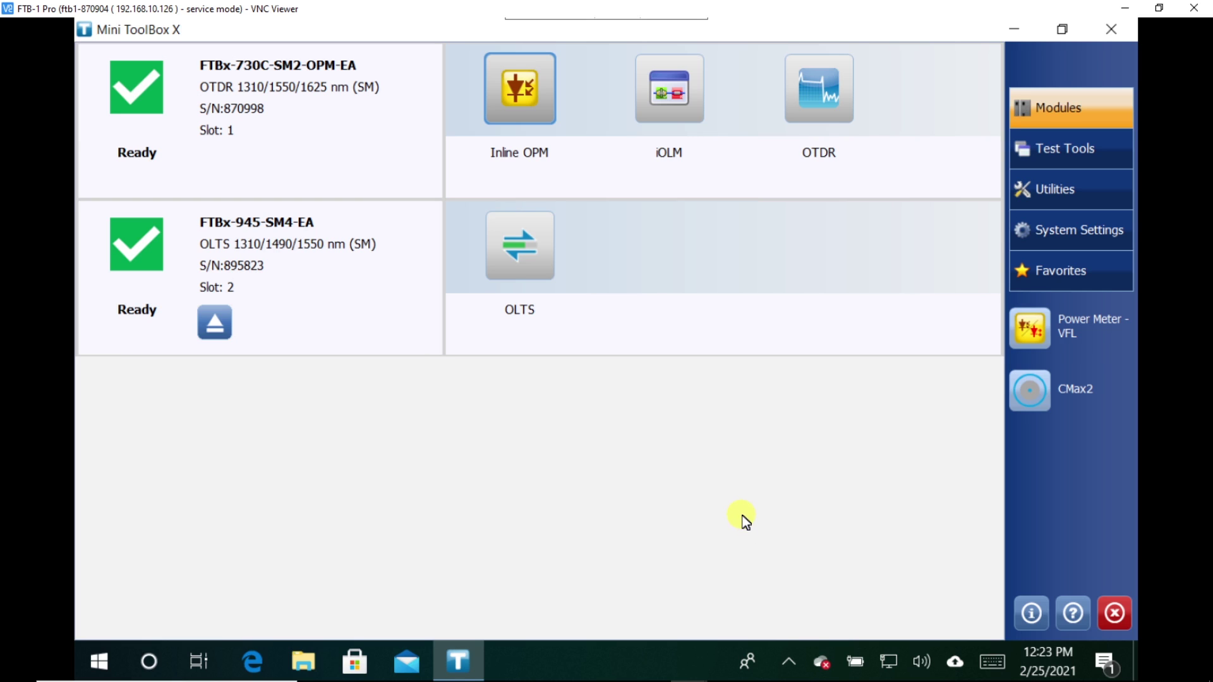
Open the UltraVNC Server Admin Properties from the WinVNC tray icon
{"action": "left_click", "coordinate": [790, 665]}
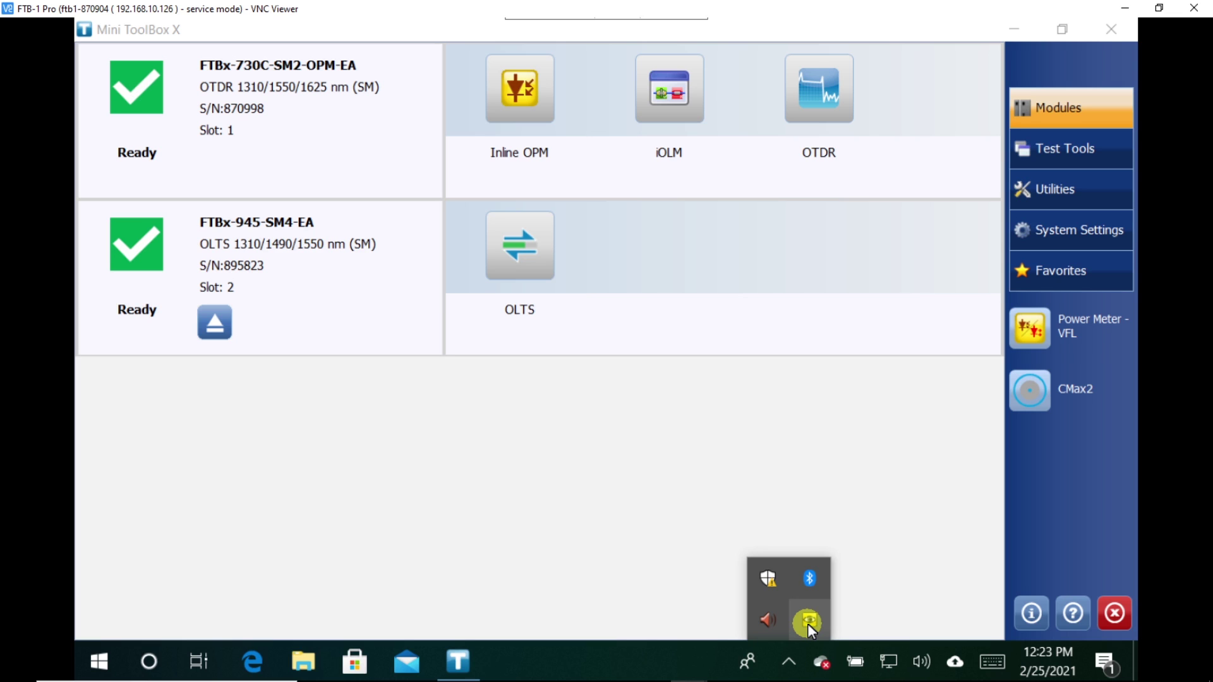
{"action": "right_click", "coordinate": [808, 624]}
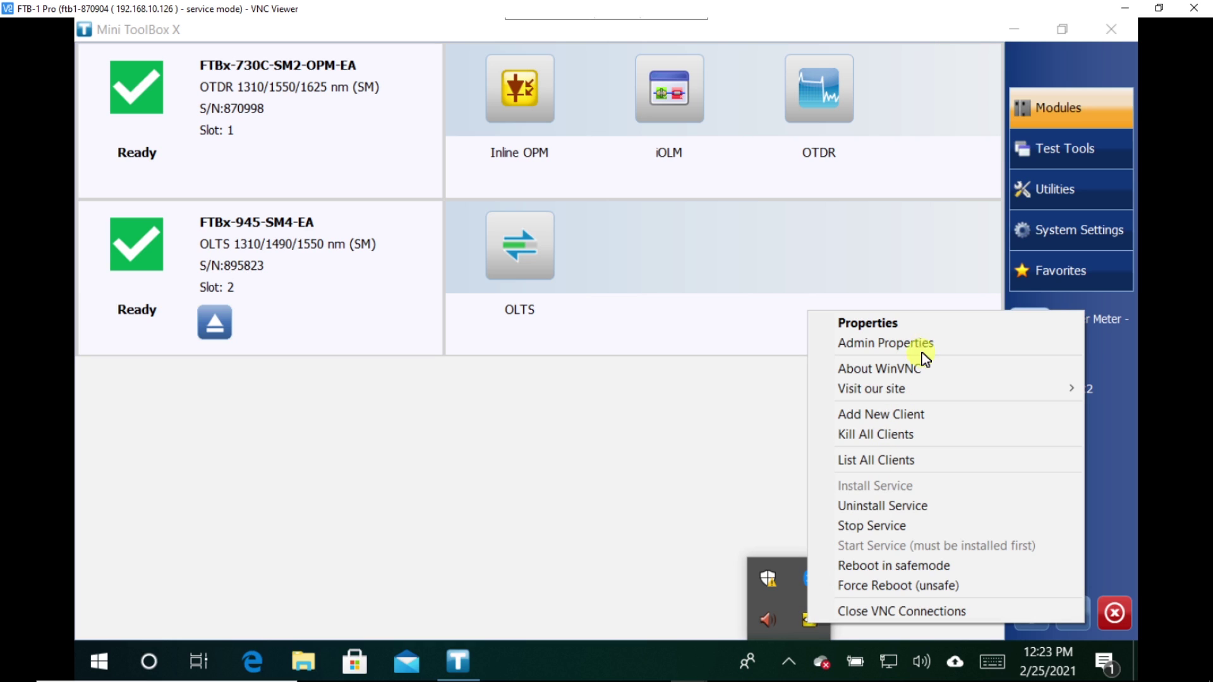
{"action": "left_click", "coordinate": [990, 344]}
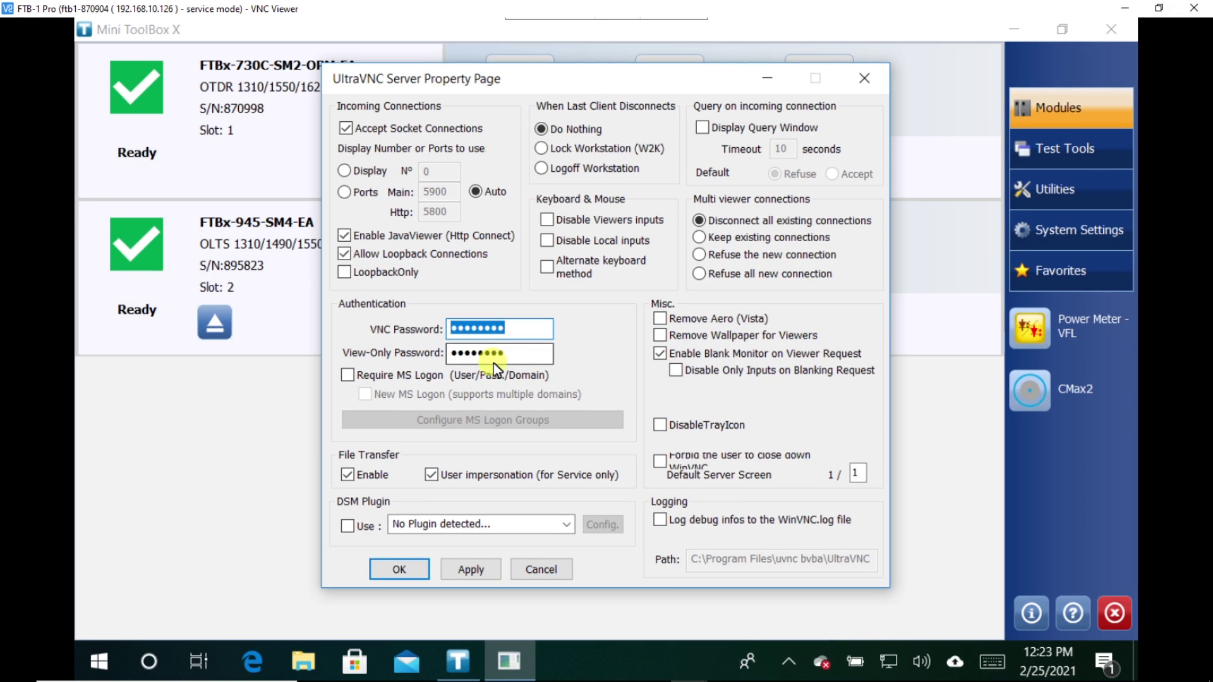
{"action": "left_click", "coordinate": [516, 337]}
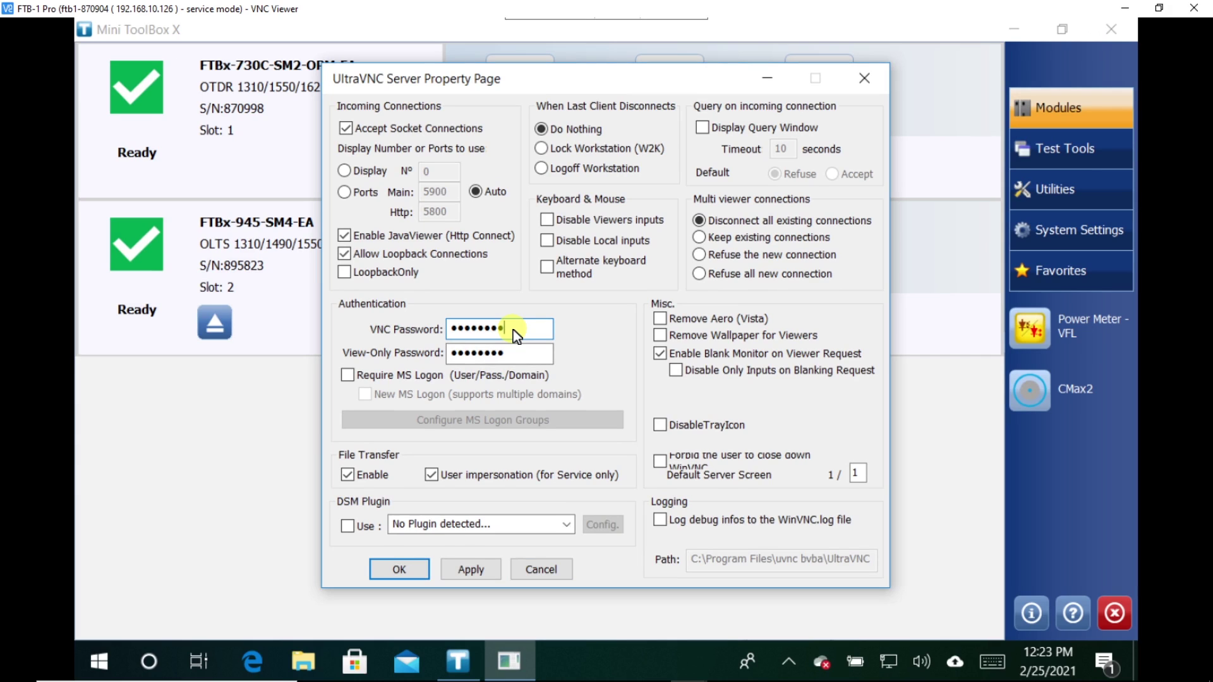
{"action": "key", "text": "BackSpace"}
{"action": "key", "text": "BackSpace"}
{"action": "key", "text": "BackSpace"}
{"action": "key", "text": "BackSpace"}
{"action": "key", "text": "BackSpace"}
{"action": "key", "text": "BackSpace"}
{"action": "key", "text": "BackSpace"}
{"action": "key", "text": "BackSpace"}
{"action": "type", "text": "1234"}
{"action": "key", "text": "Tab"}
{"action": "type", "text": "123"}
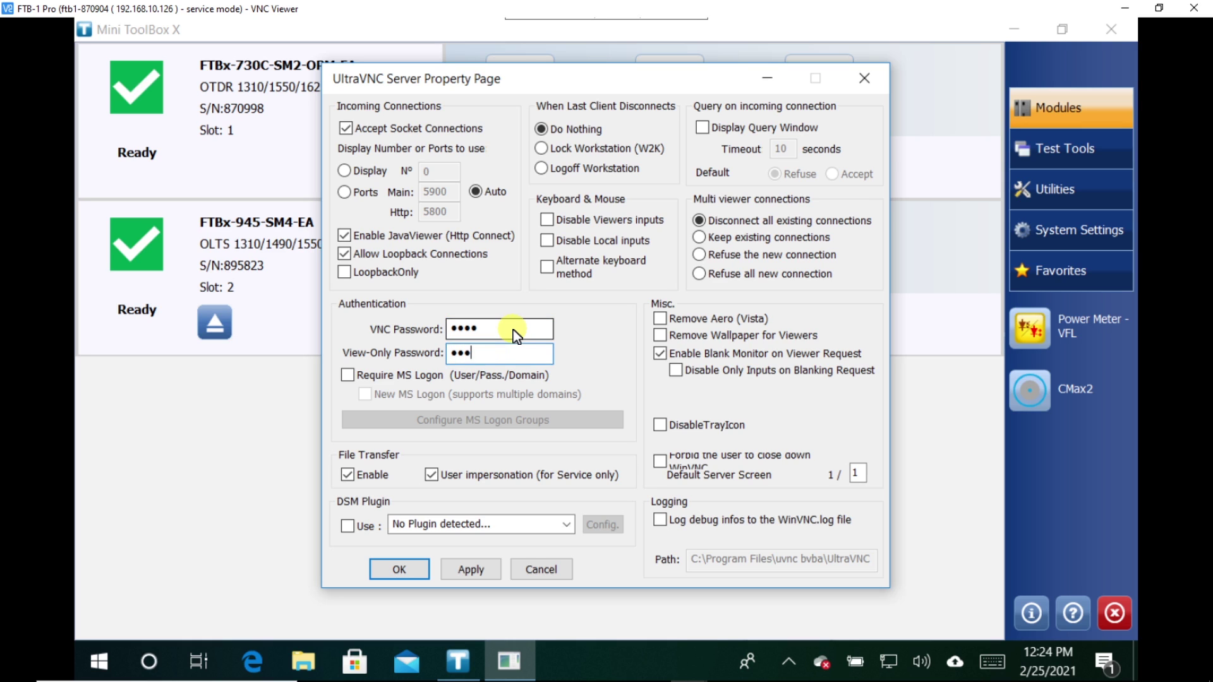
{"action": "type", "text": "45"}
{"action": "left_click", "coordinate": [484, 573]}
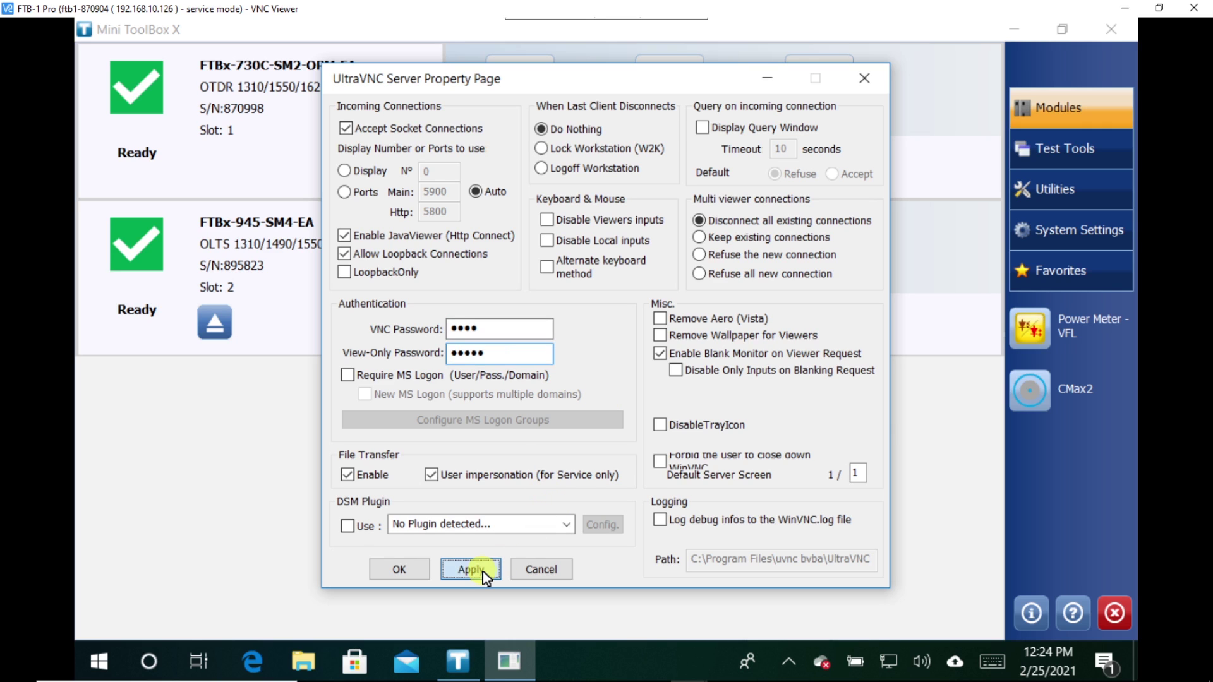
{"action": "left_click", "coordinate": [401, 570]}
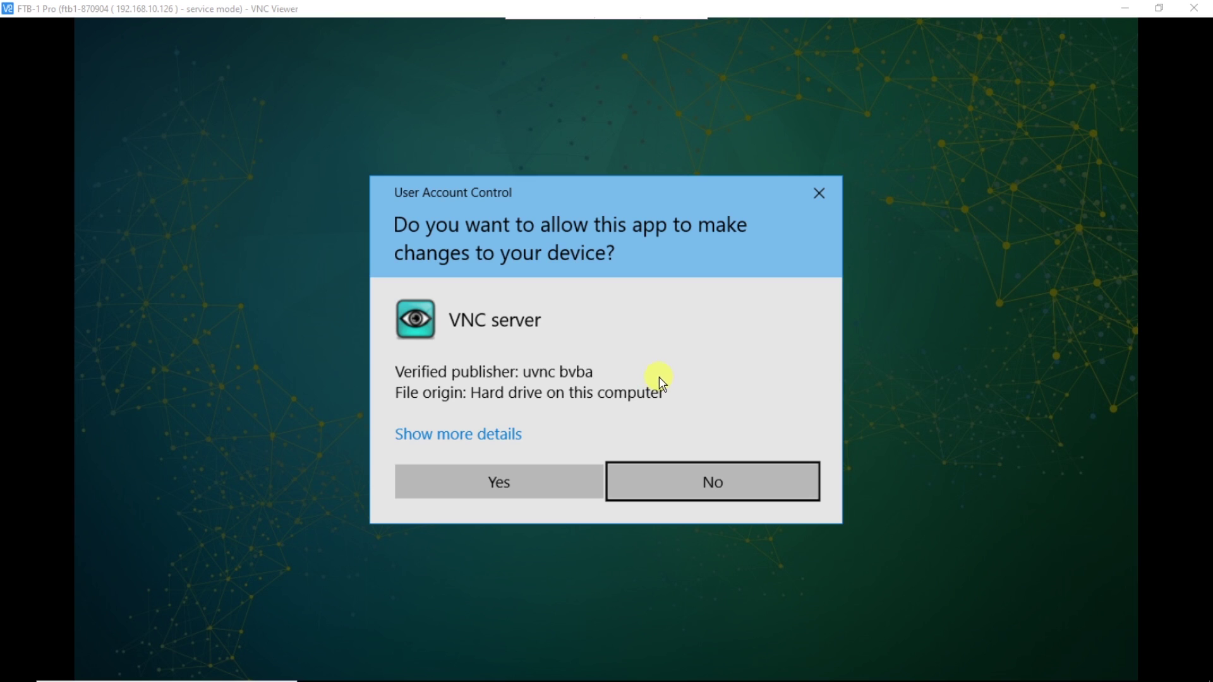
Approve both User Account Control prompts for the VNC server with Yes
{"action": "left_click", "coordinate": [518, 493]}
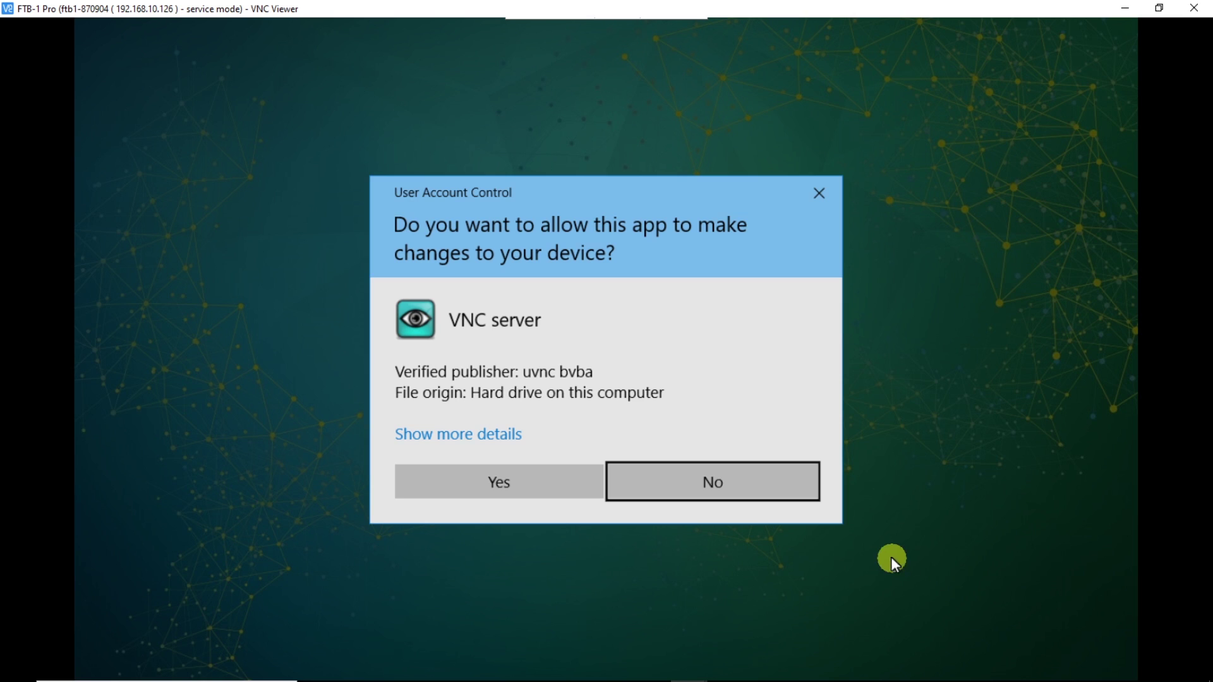
{"action": "left_click", "coordinate": [588, 493]}
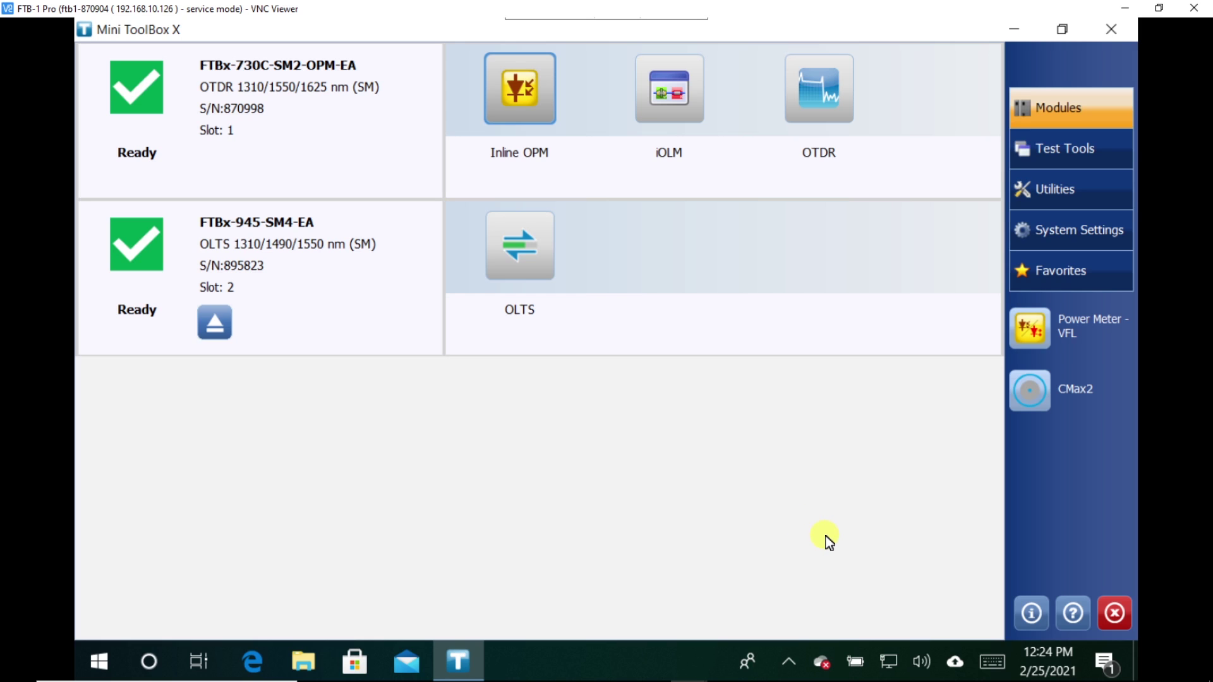
Look over the WinVNC tray menu without choosing anything, then minimize the remote session to show the address book
{"action": "left_click", "coordinate": [790, 659]}
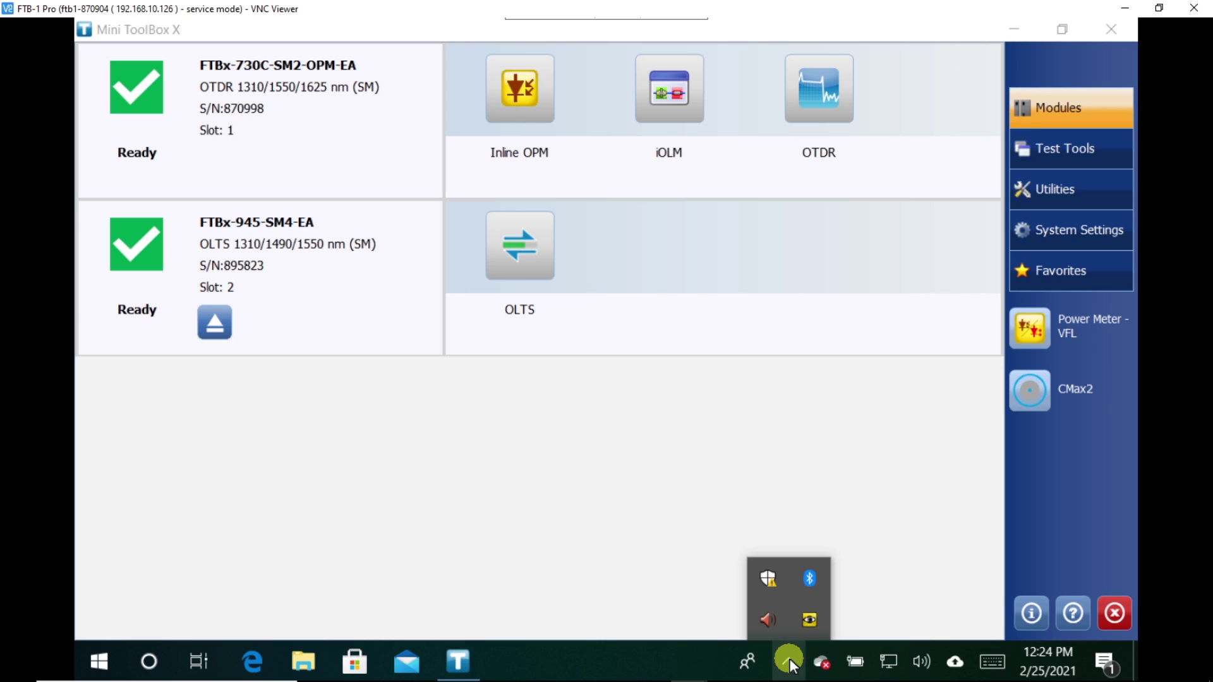
{"action": "right_click", "coordinate": [804, 620]}
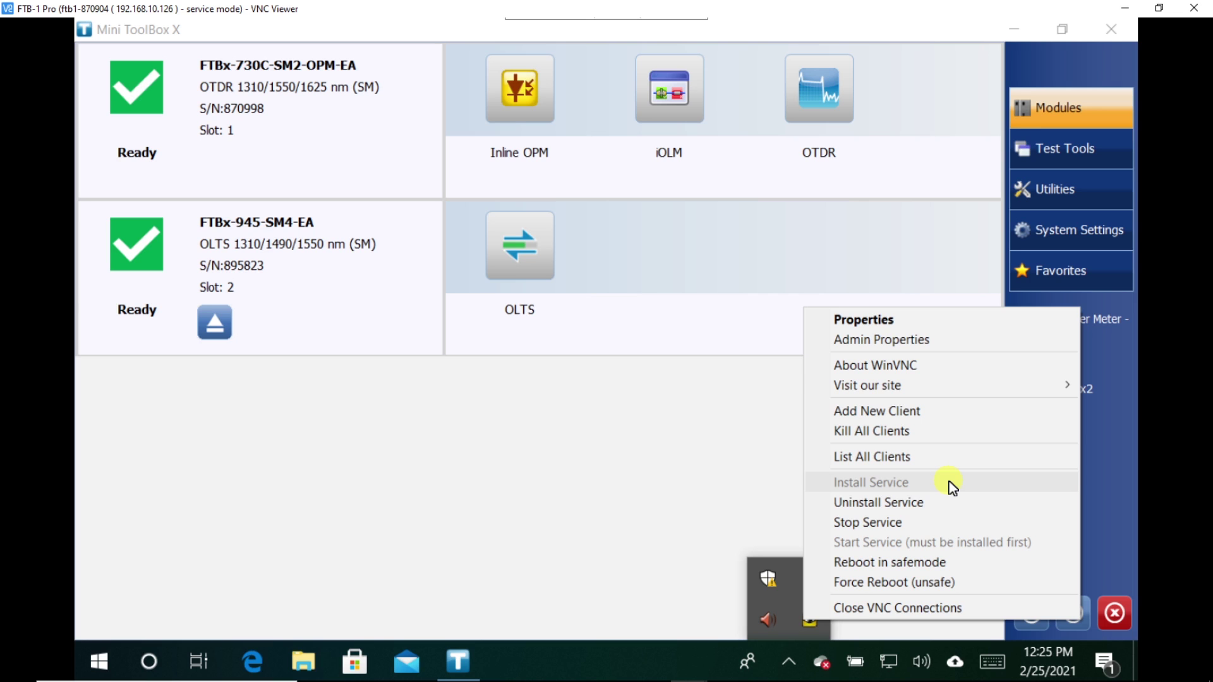
{"action": "left_click", "coordinate": [587, 509]}
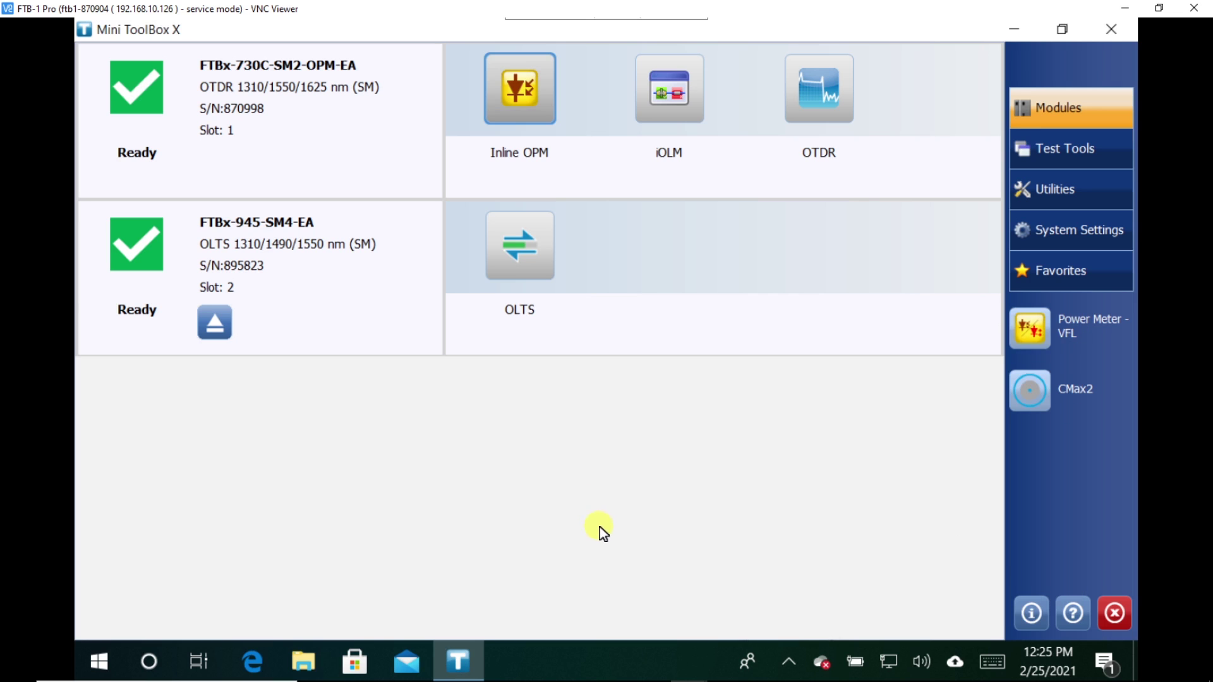
{"action": "left_click", "coordinate": [1122, 12]}
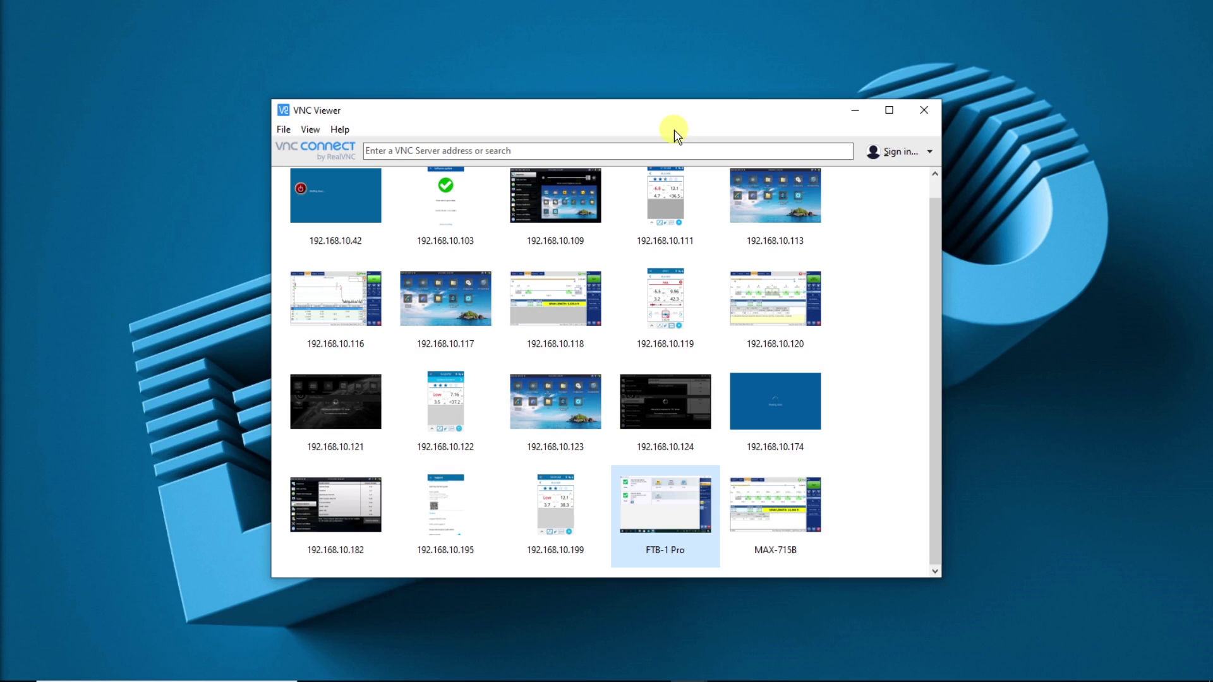
Search the address book for 192.168.10.126, then restore the FTB-1 Pro session window from the taskbar
{"action": "left_click", "coordinate": [645, 147]}
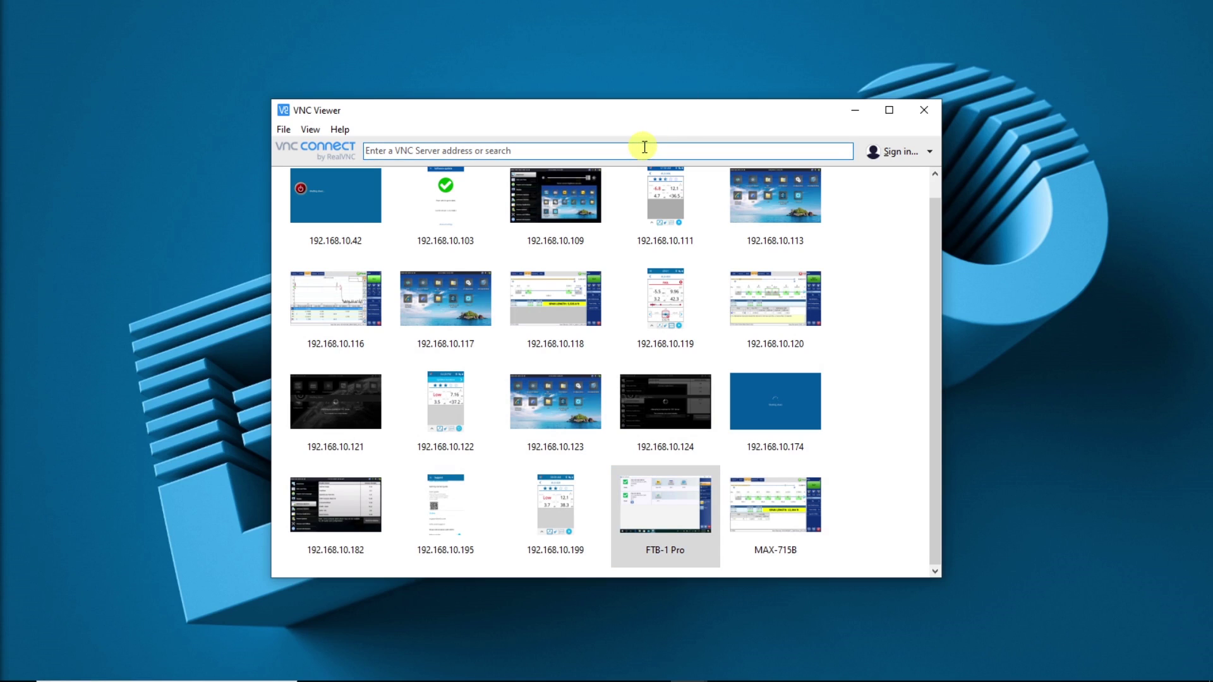
{"action": "type", "text": "192.16"}
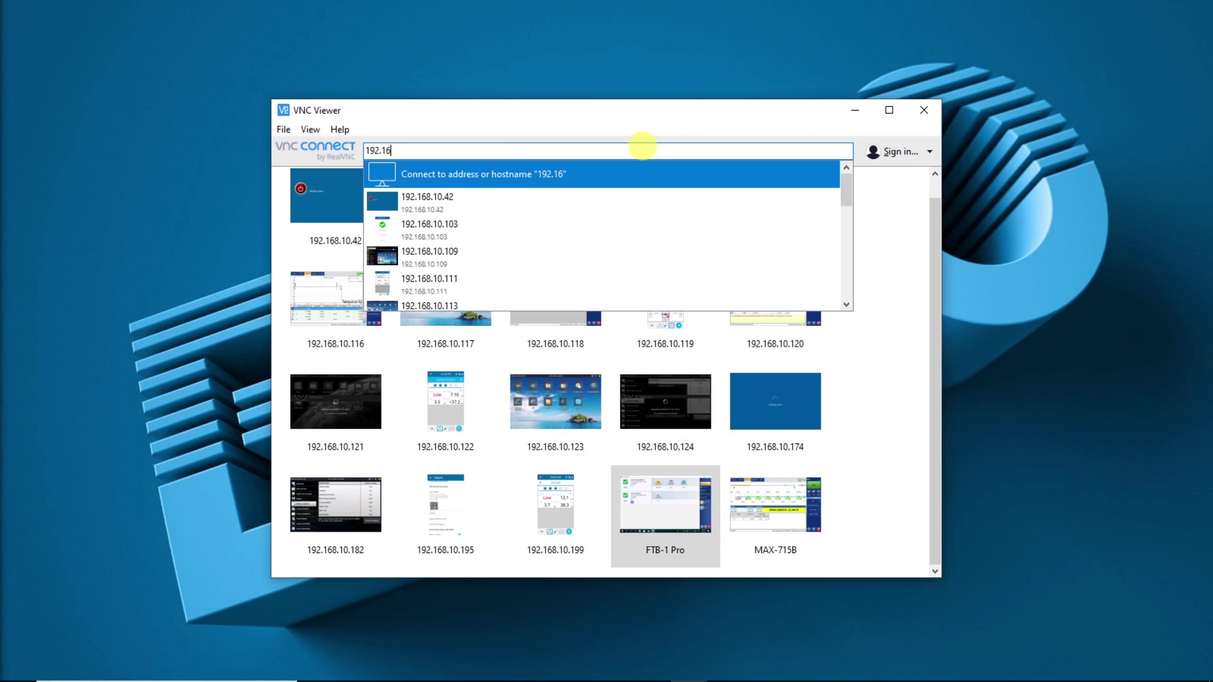
{"action": "type", "text": "8.10.126"}
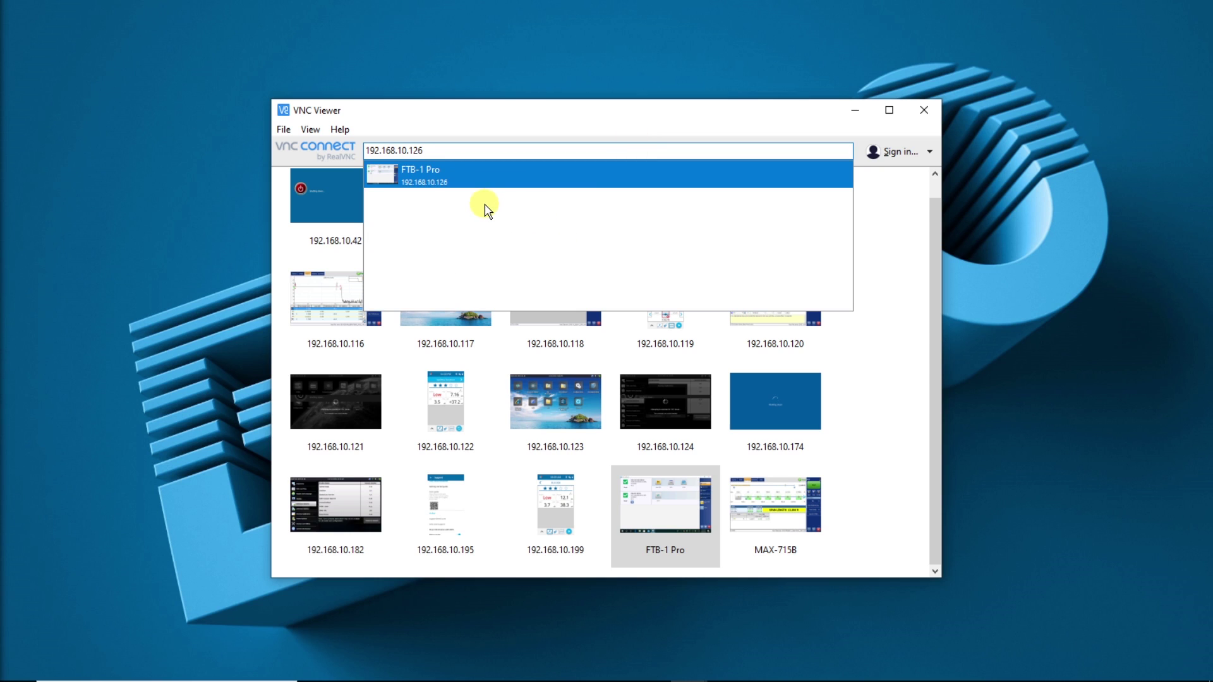
{"action": "left_click", "coordinate": [860, 350]}
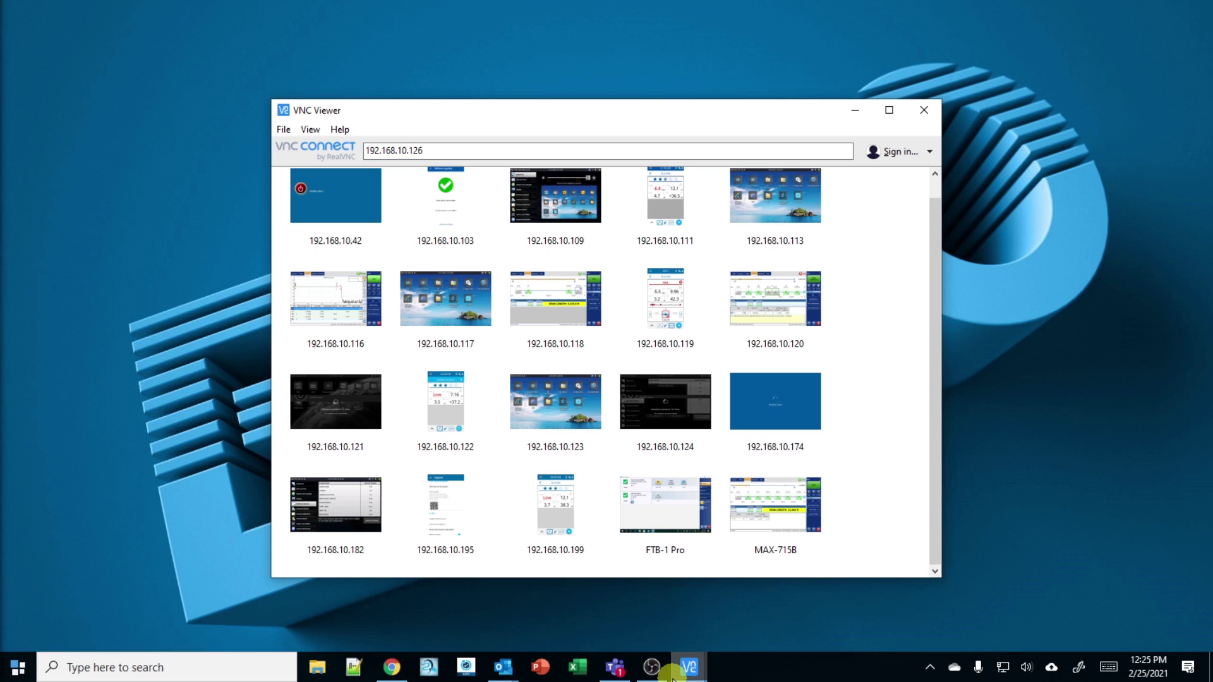
{"action": "left_click", "coordinate": [689, 667]}
{"action": "left_click", "coordinate": [718, 628]}
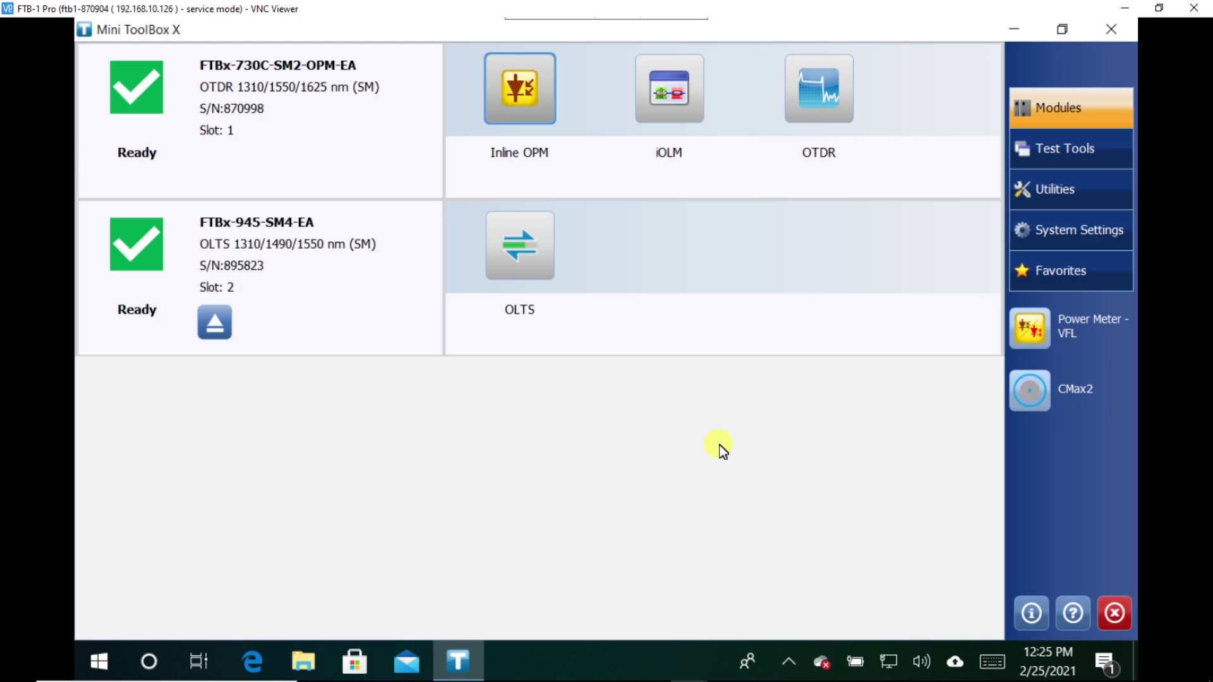
Change the FTB-1 Pro connection's Picture quality to High in Properties and confirm with OK
{"action": "mouse_move", "coordinate": [618, 9]}
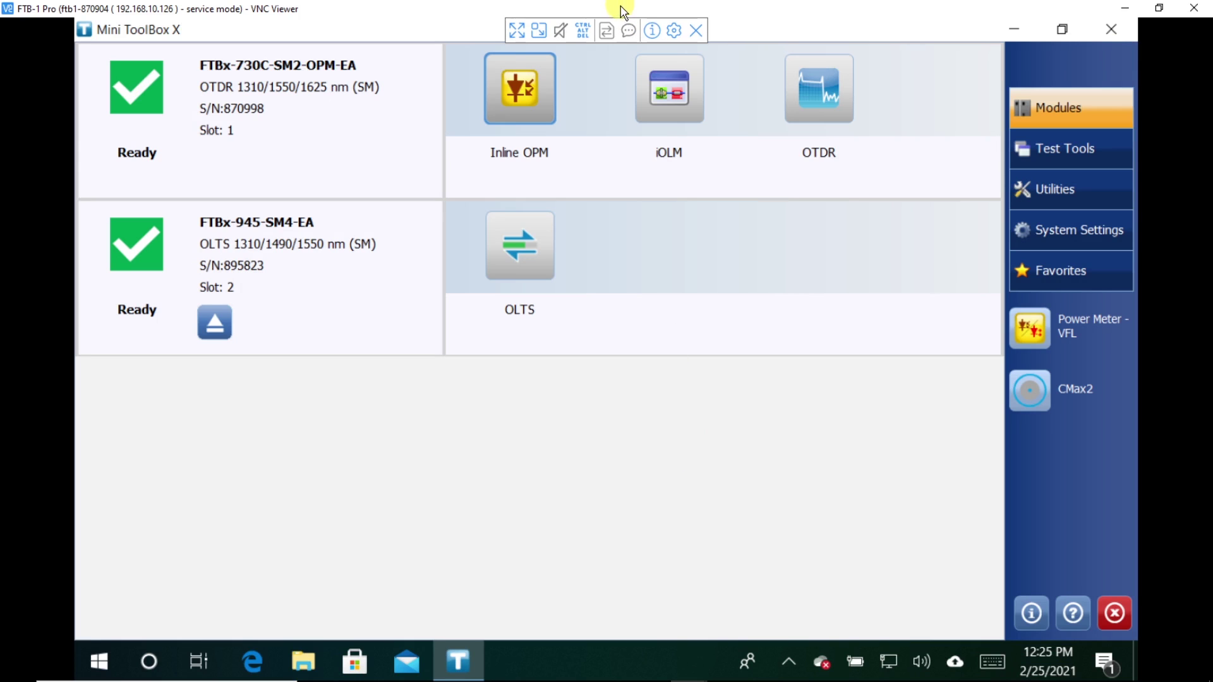
{"action": "left_click", "coordinate": [673, 33]}
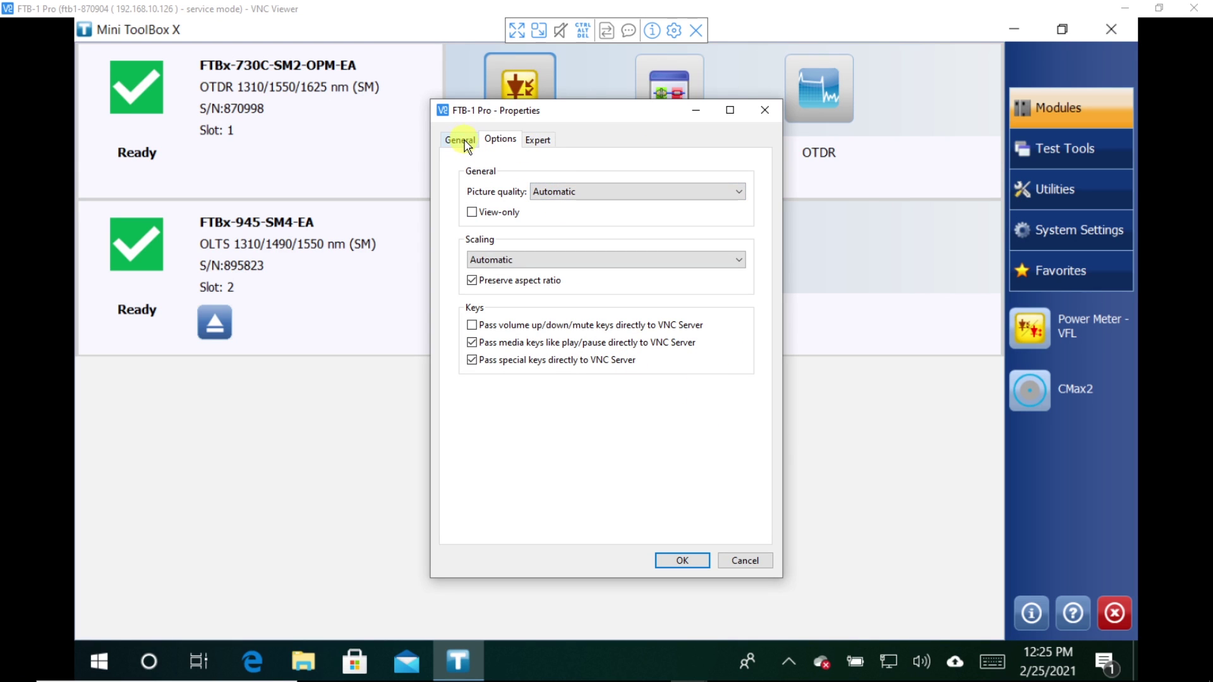
{"action": "left_click", "coordinate": [608, 192]}
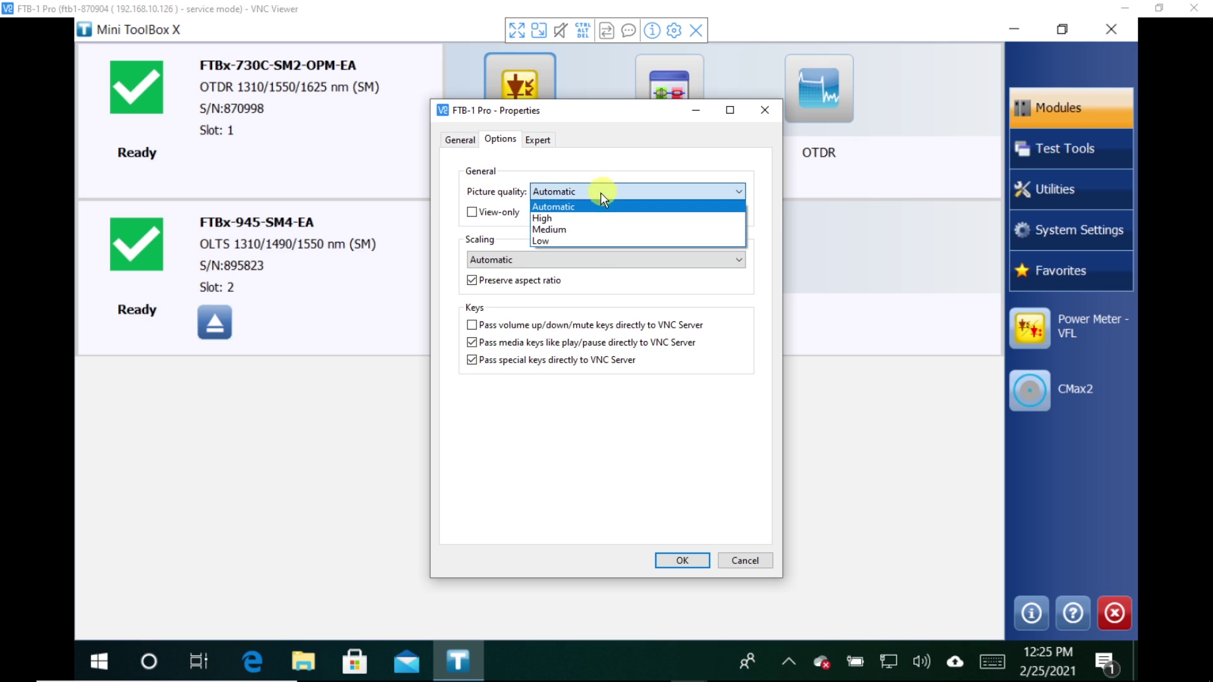
{"action": "left_click", "coordinate": [568, 219]}
{"action": "left_click", "coordinate": [466, 142]}
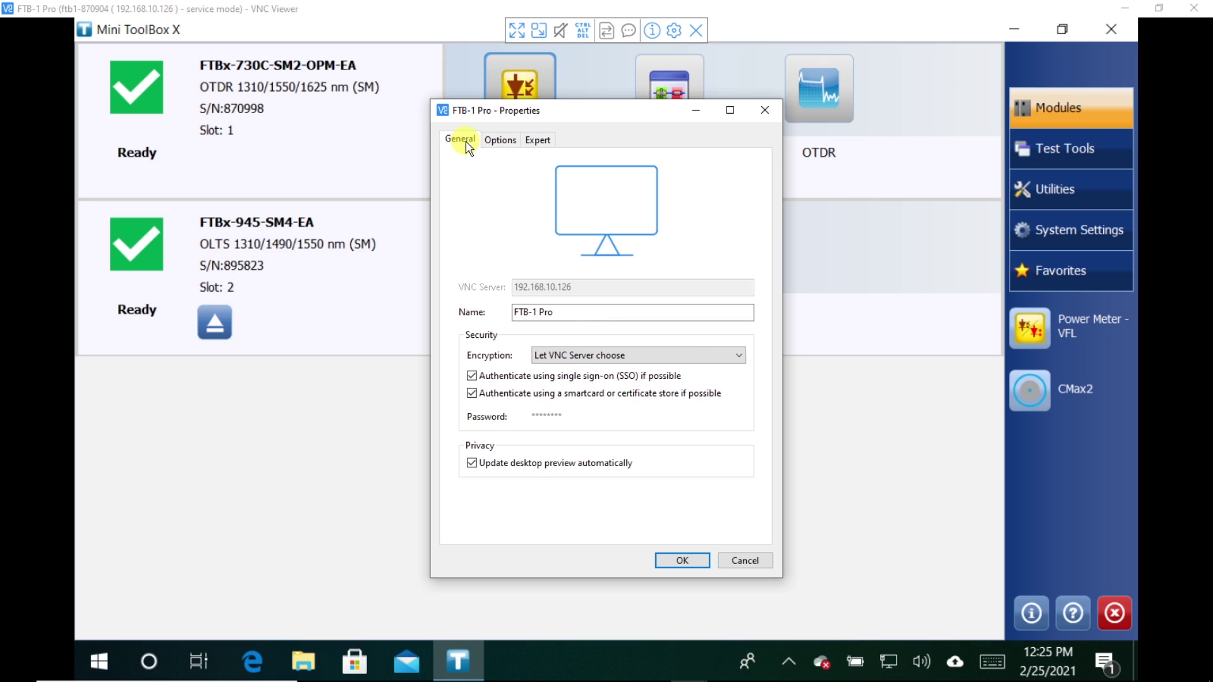
{"action": "left_click", "coordinate": [501, 141]}
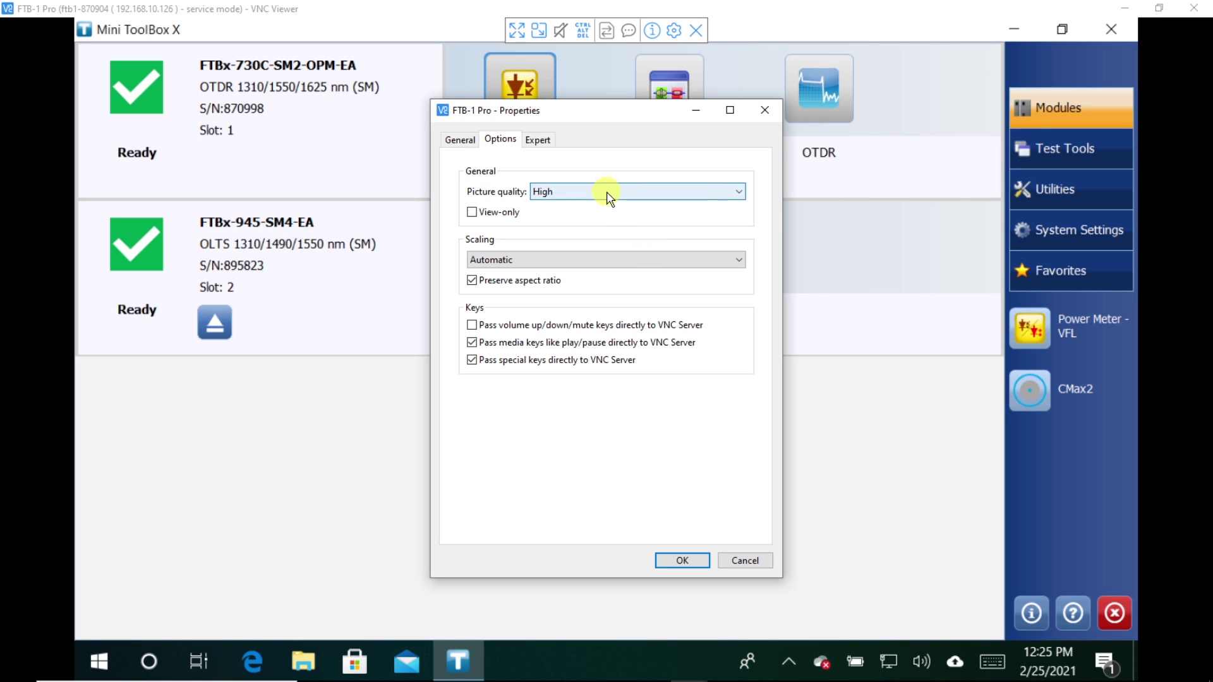
{"action": "left_click", "coordinate": [690, 562]}
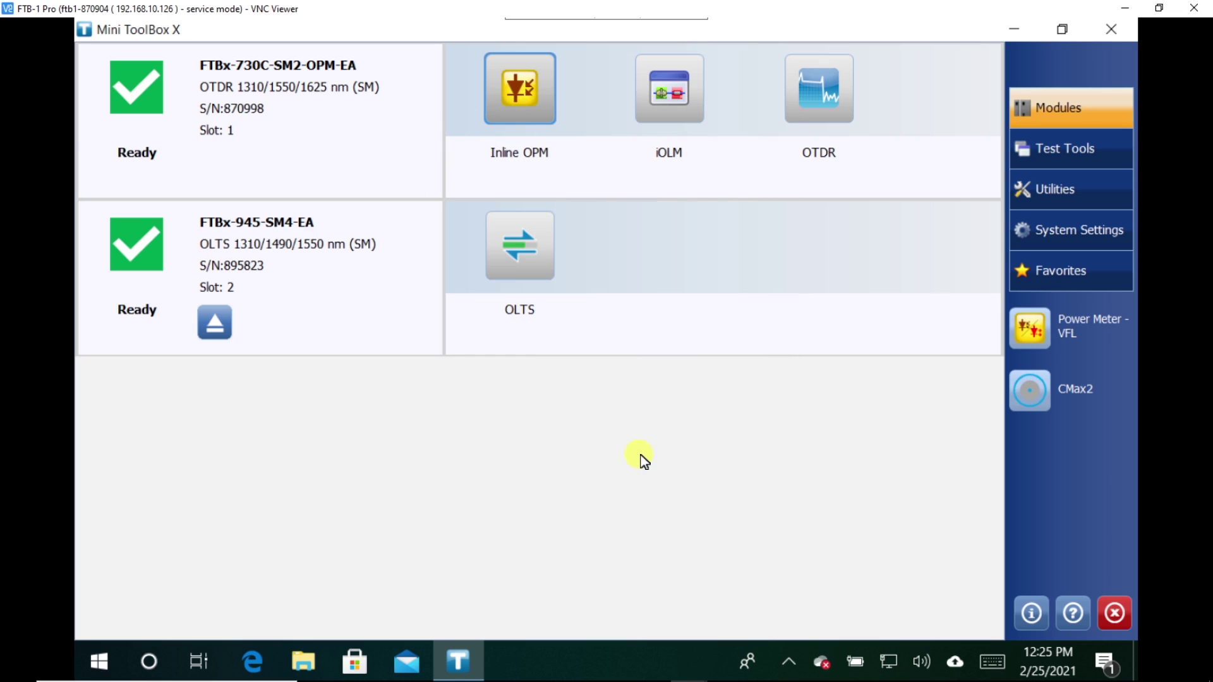